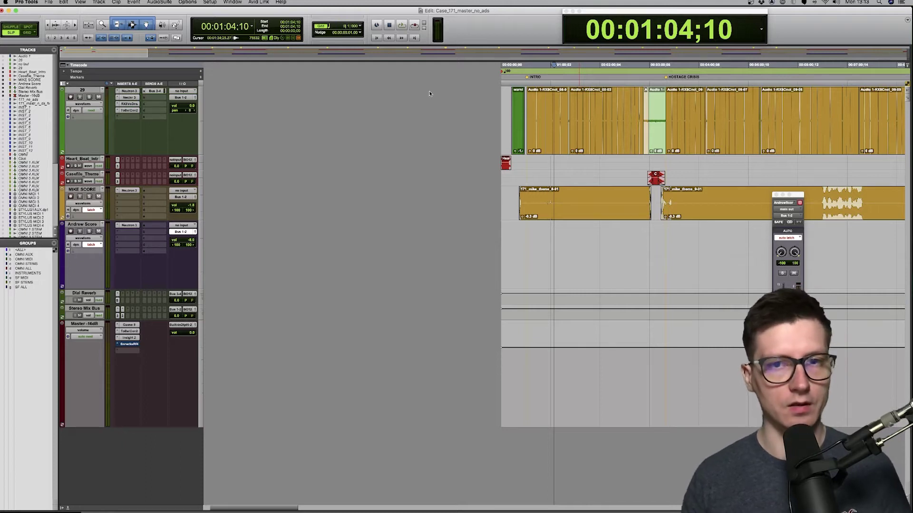
- Select the Master -16dB track and open its Ozone 9 insert
left_click(82, 326)
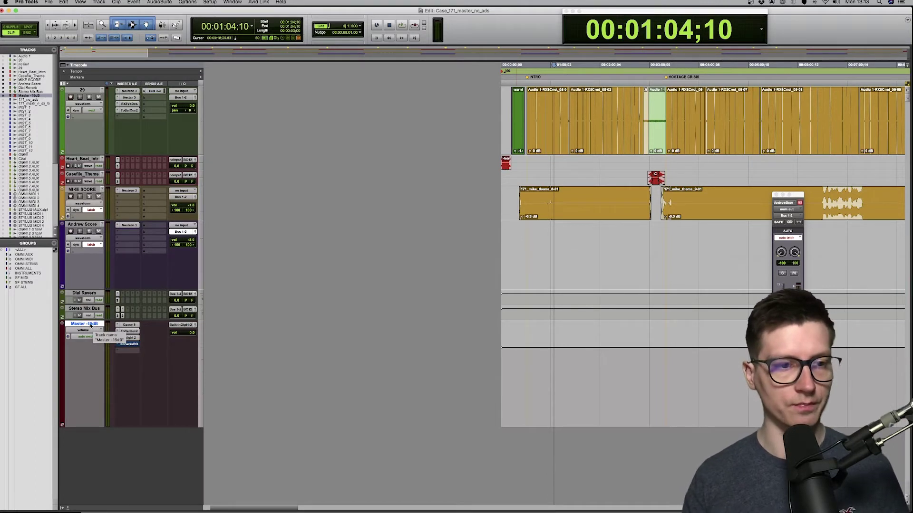
left_click(130, 325)
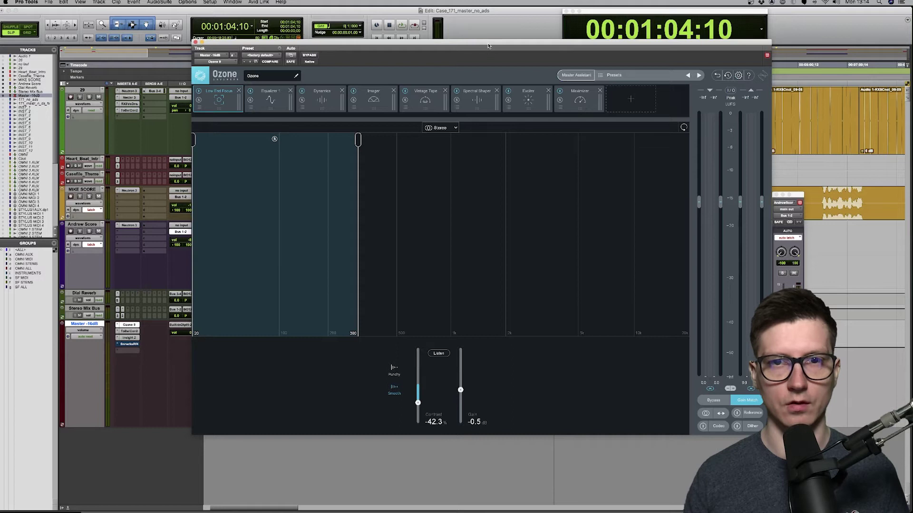
- Move the Ozone 9 plugin window further left on screen
left_click_drag(489, 45, 446, 46)
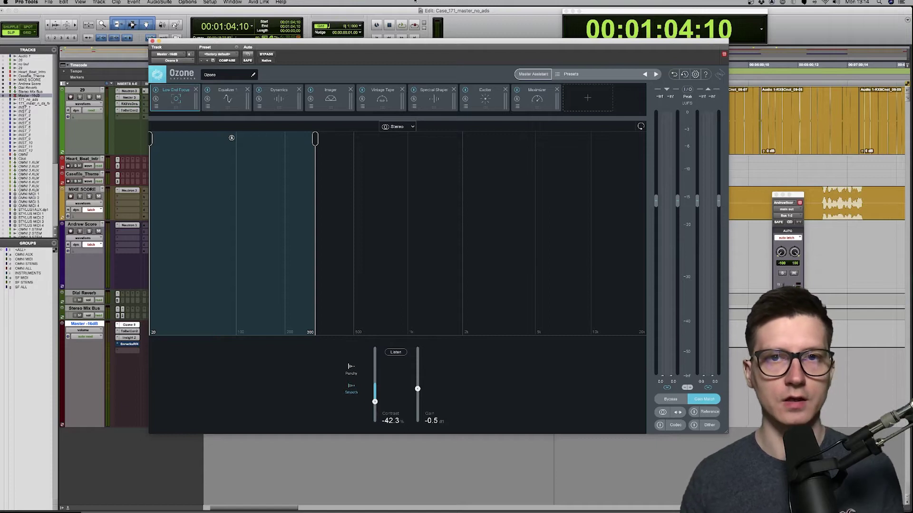
- Play the mix briefly, then try Low End Focus Contrast at 100% and return it to -42.3%
key("space")
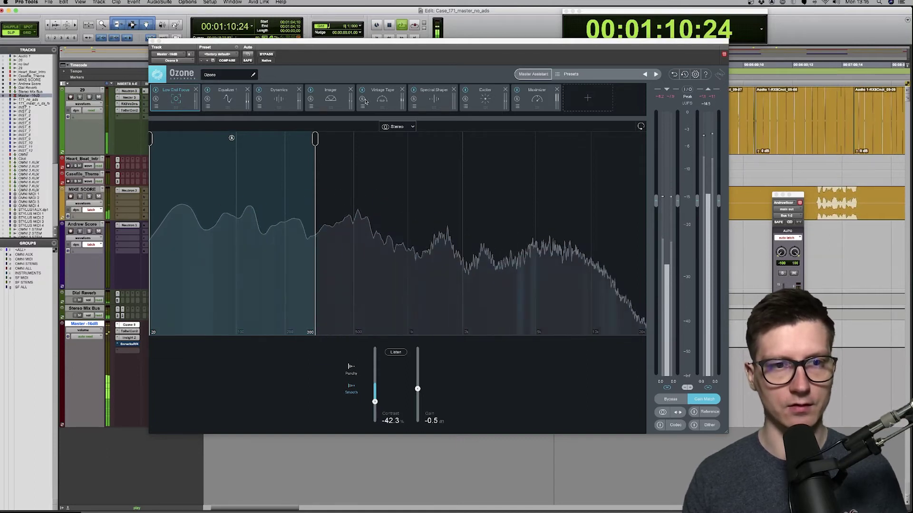
key("space")
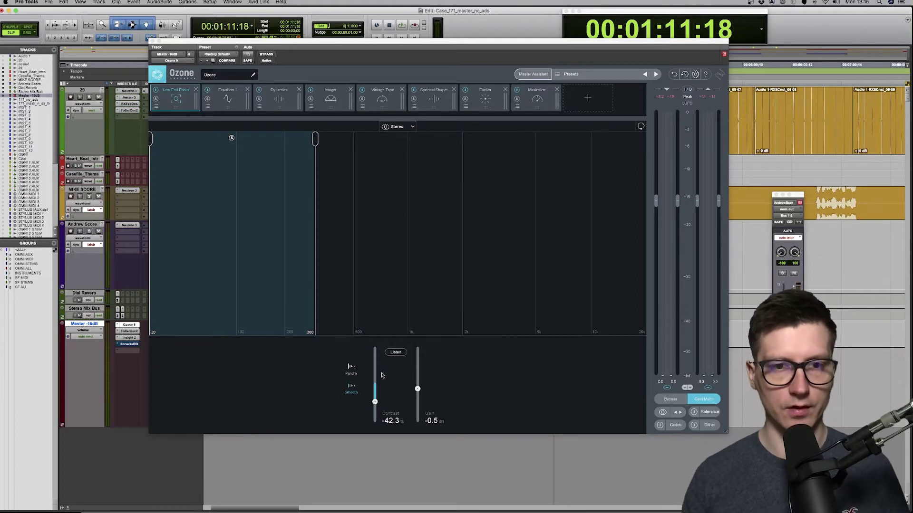
left_click_drag(374, 402, 376, 342)
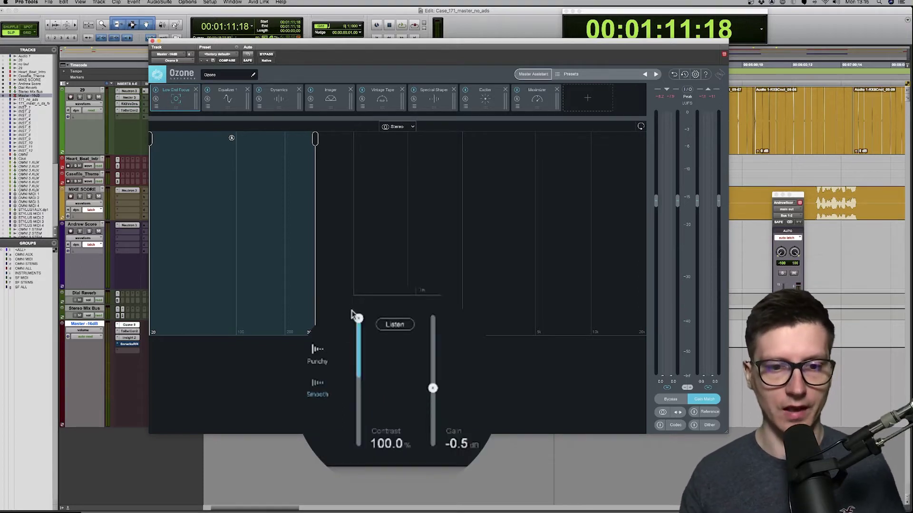
left_click_drag(358, 318, 359, 411)
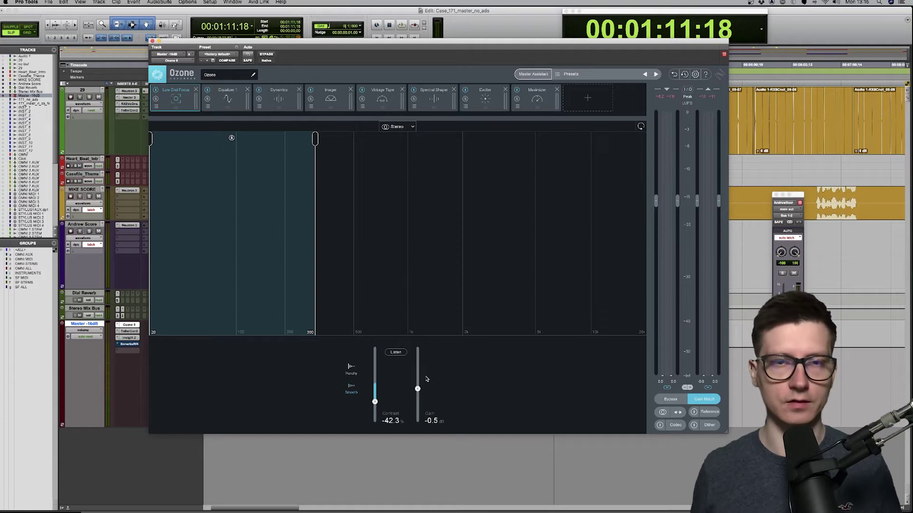
- Inspect each Equalizer node, then switch to Dynamics (threshold -50.3 dB, ratio 2.0:1)
left_click(233, 108)
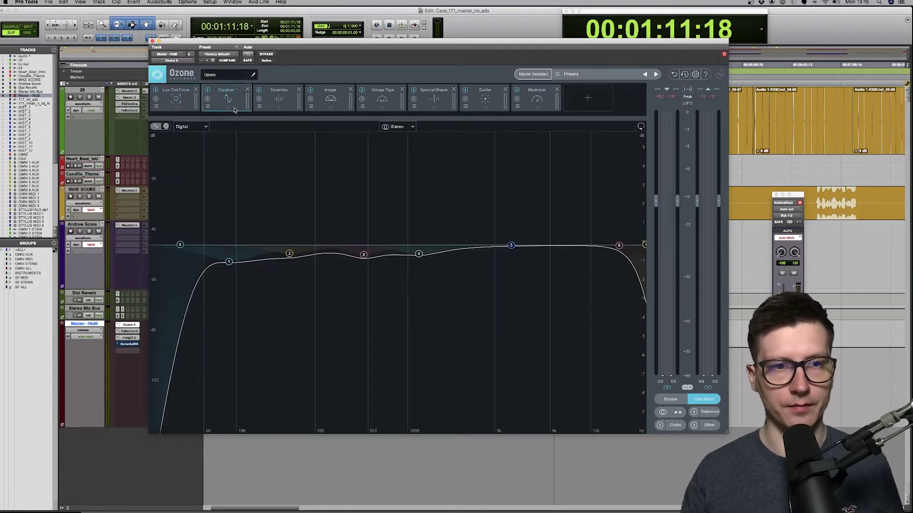
left_click_drag(459, 46, 470, 39)
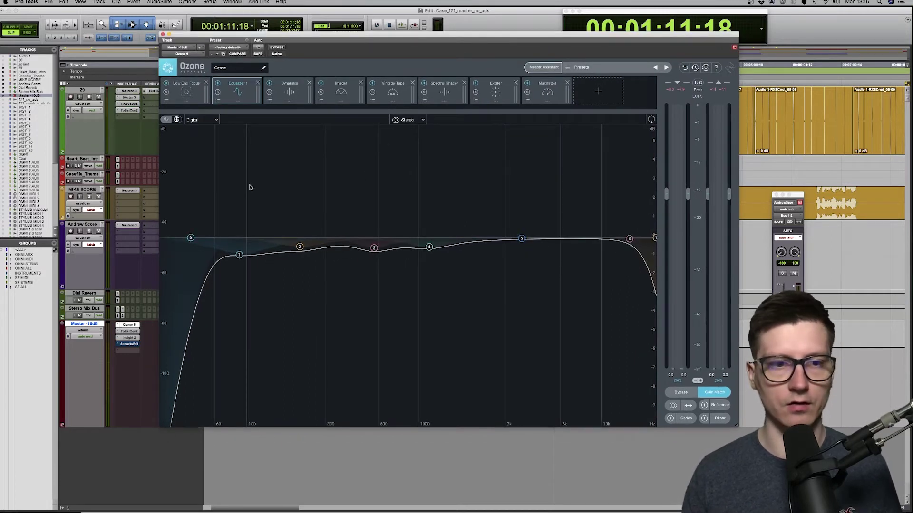
mouse_move(191, 239)
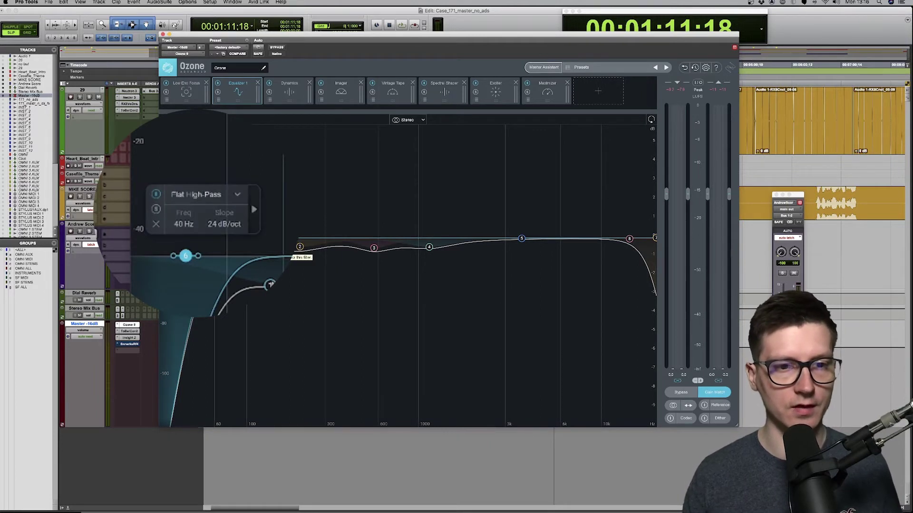
mouse_move(269, 284)
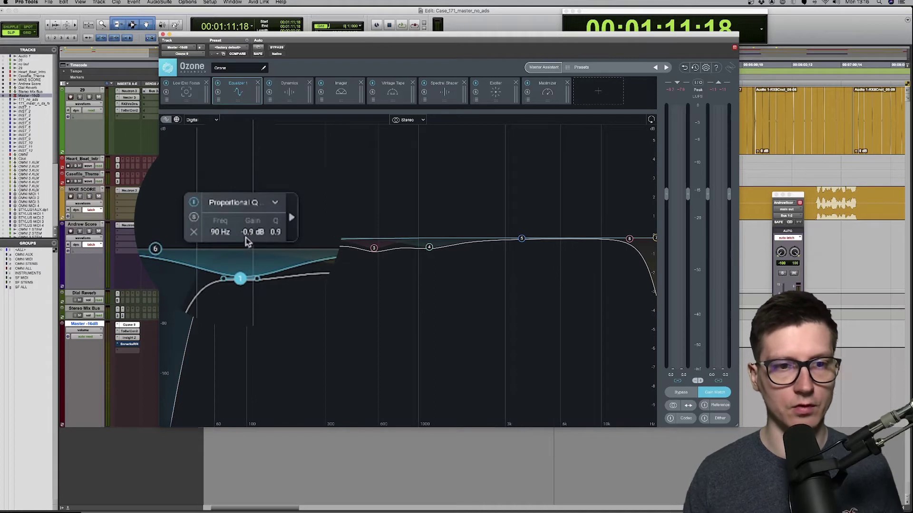
mouse_move(303, 236)
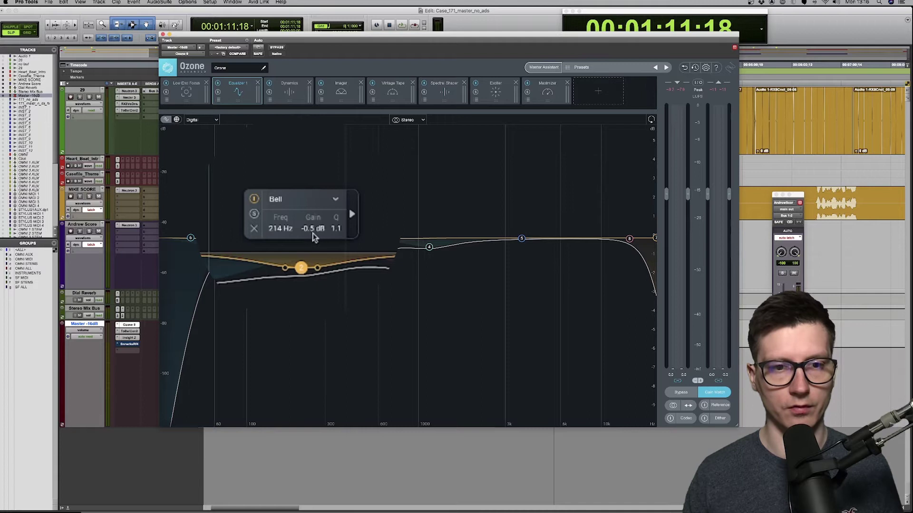
mouse_move(377, 269)
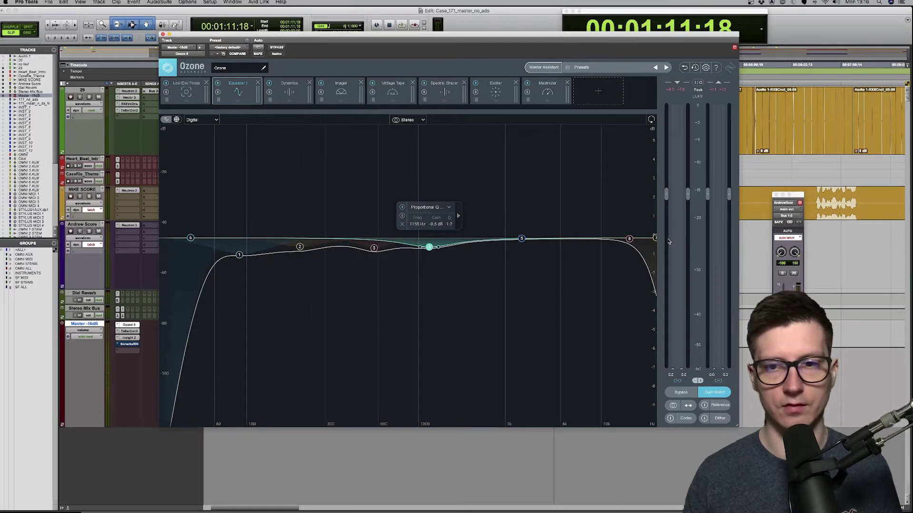
mouse_move(629, 239)
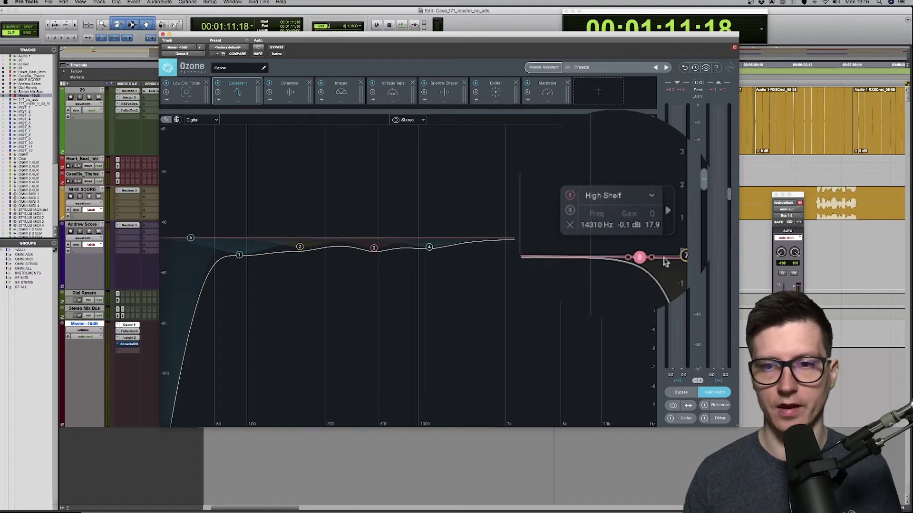
left_click(293, 99)
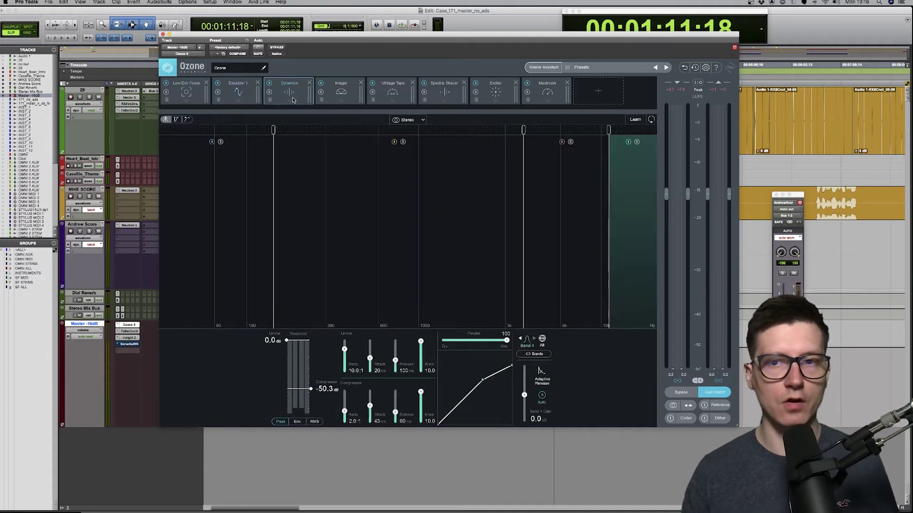
- Audition each Dynamics band during playback, ending on band 2 (-24.1 dB threshold, 2.5:1)
left_click(566, 234)
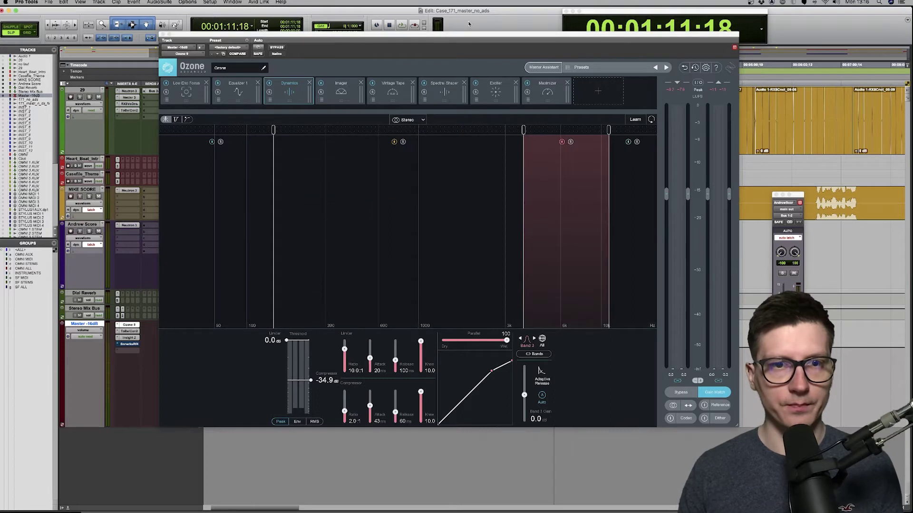
key("space")
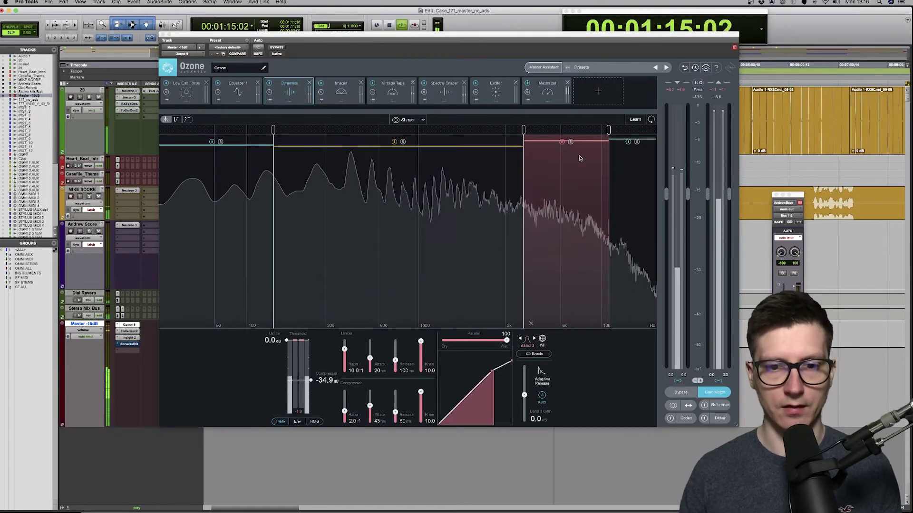
key("space")
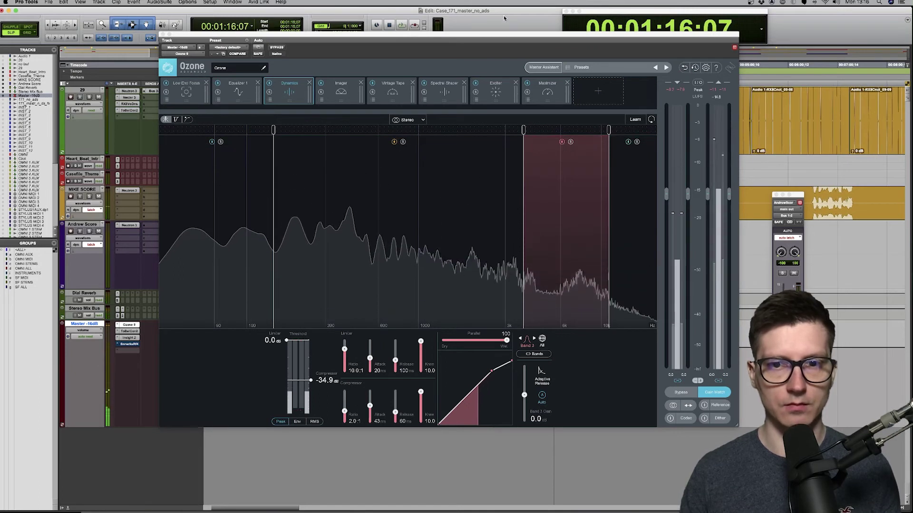
left_click(622, 215)
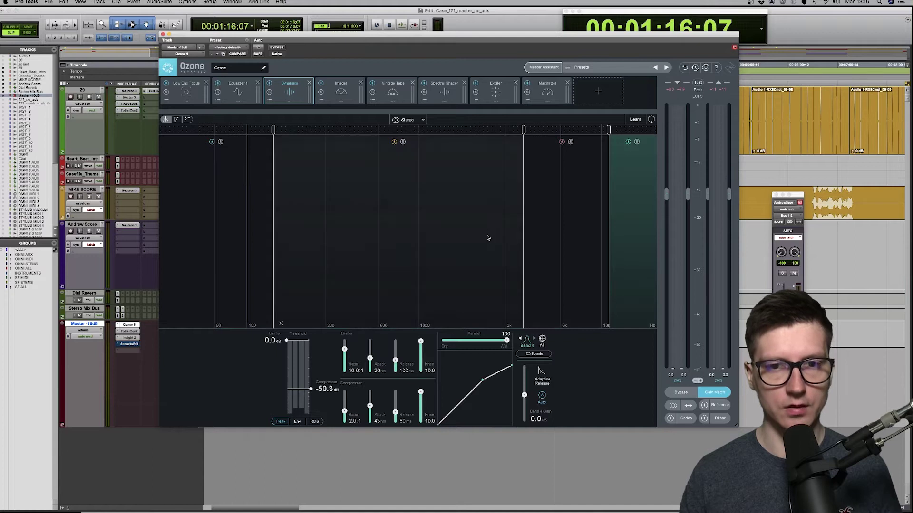
left_click(572, 248)
left_click(362, 233)
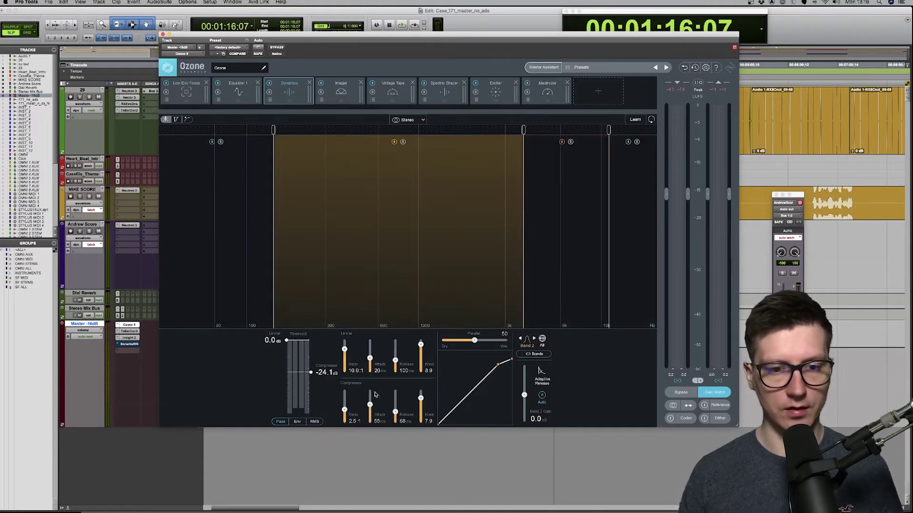
left_click(231, 237)
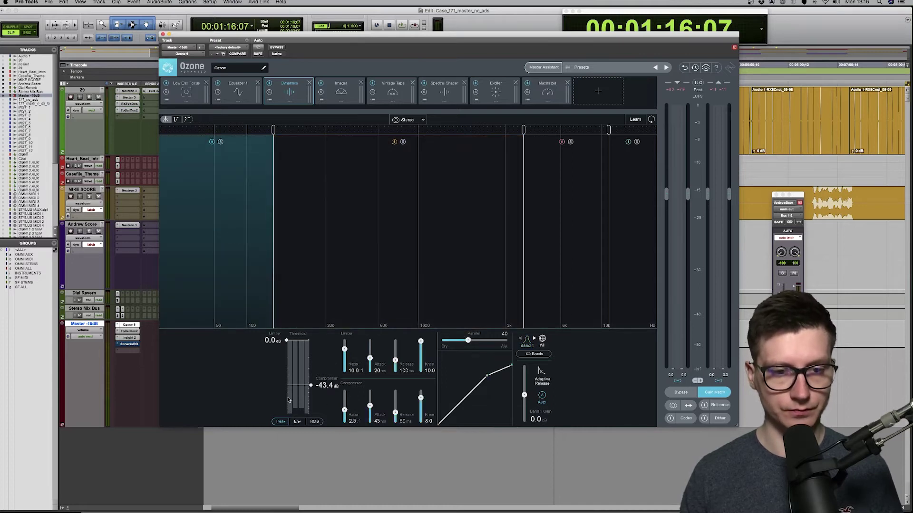
key("space")
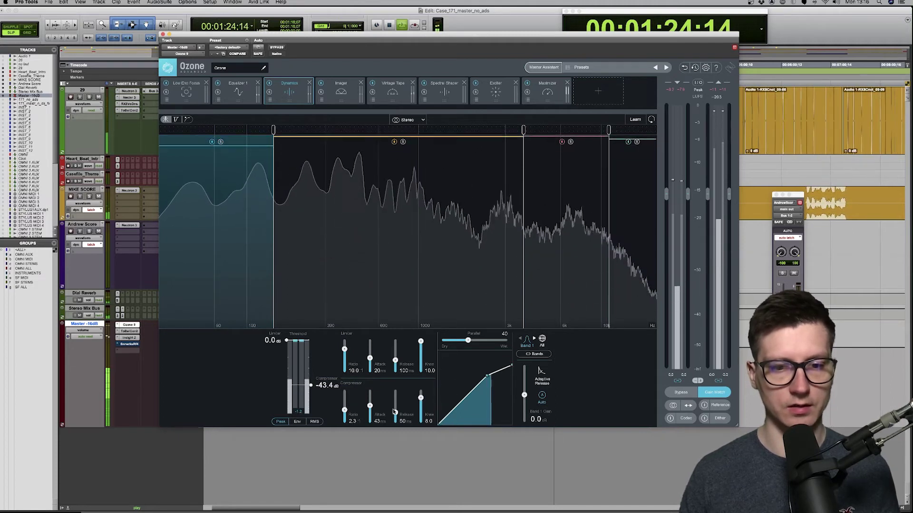
left_click(446, 239)
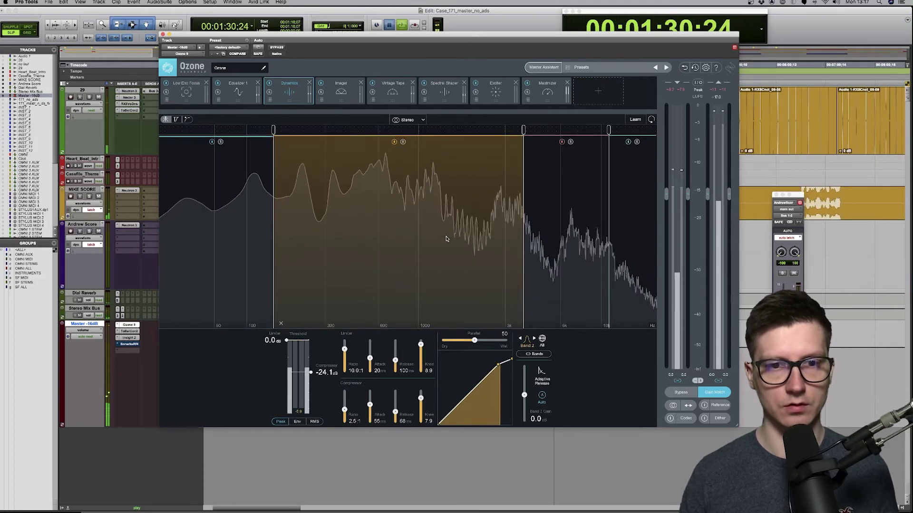
- Narrow the Imager's lowest band width to -10.1 and listen to the change briefly
key("space")
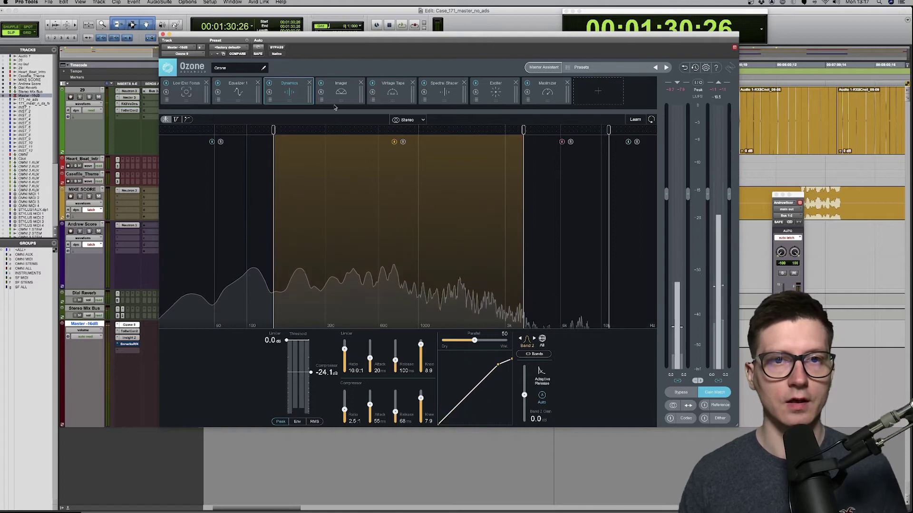
left_click(337, 102)
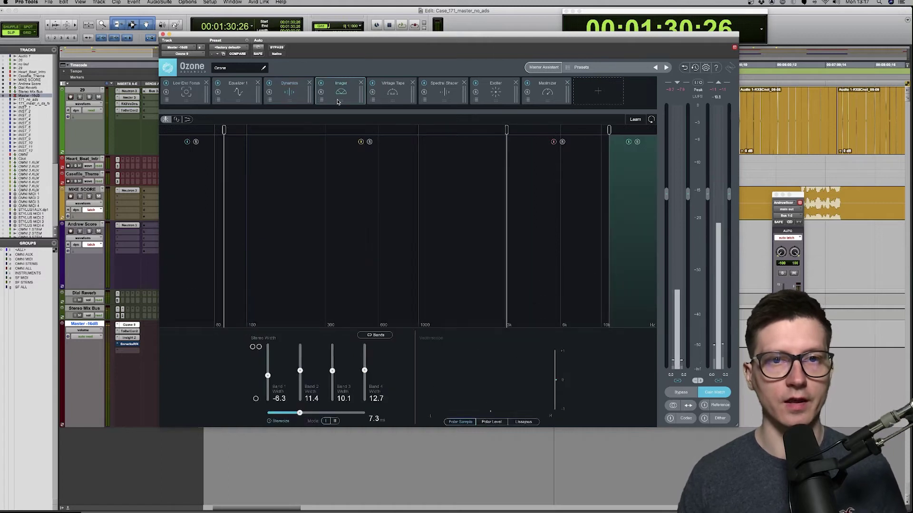
left_click(195, 228)
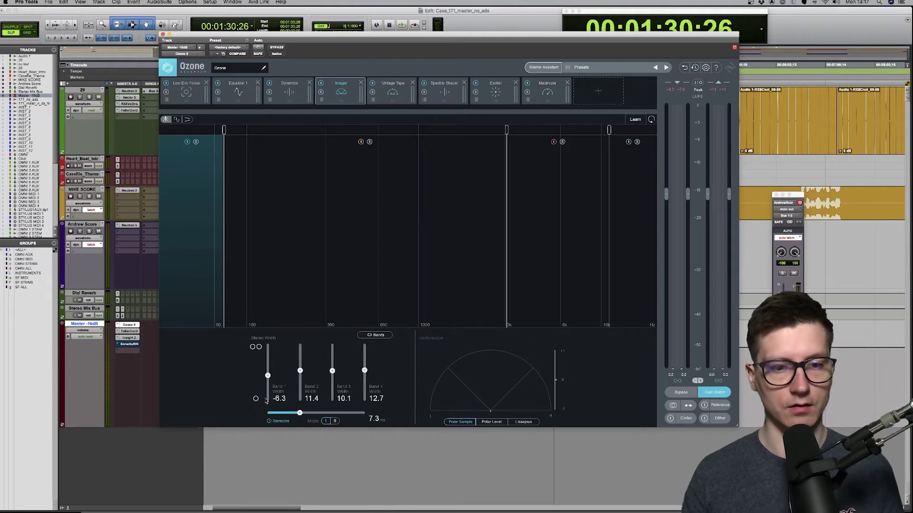
left_click_drag(268, 376, 267, 378)
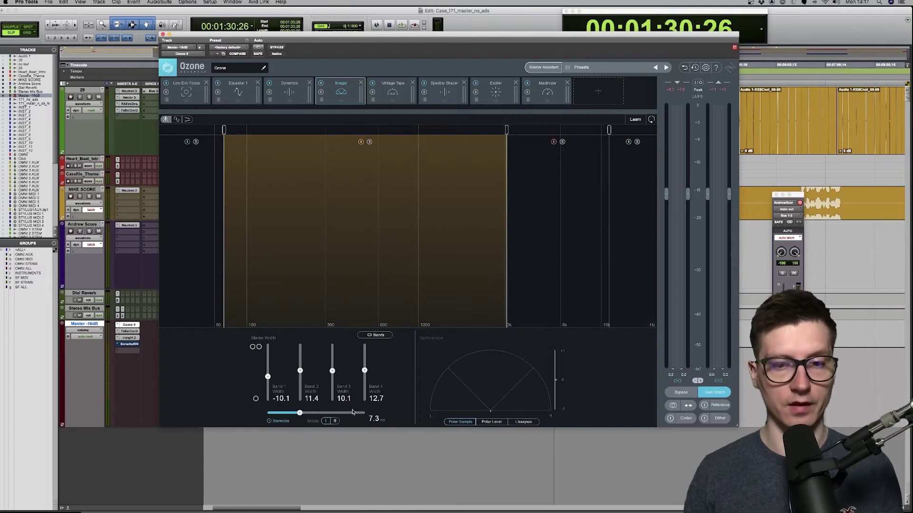
left_click(478, 16)
key("space")
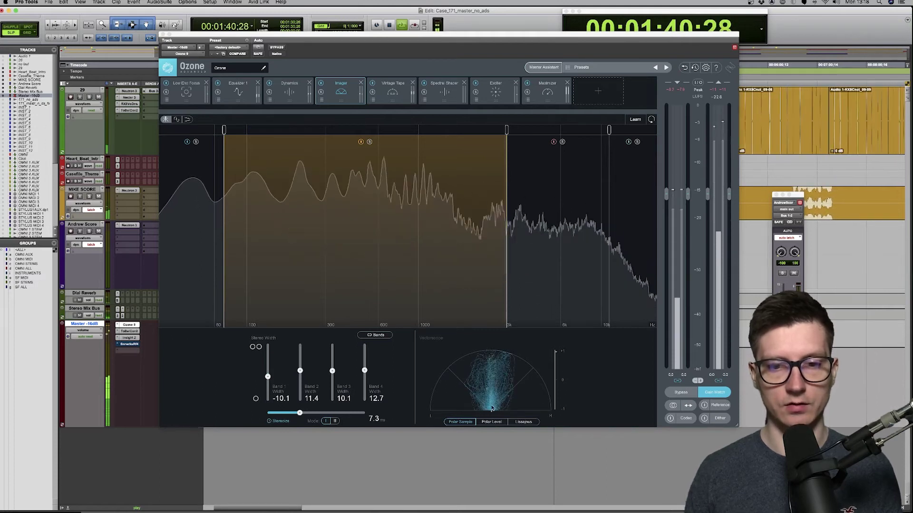
key("space")
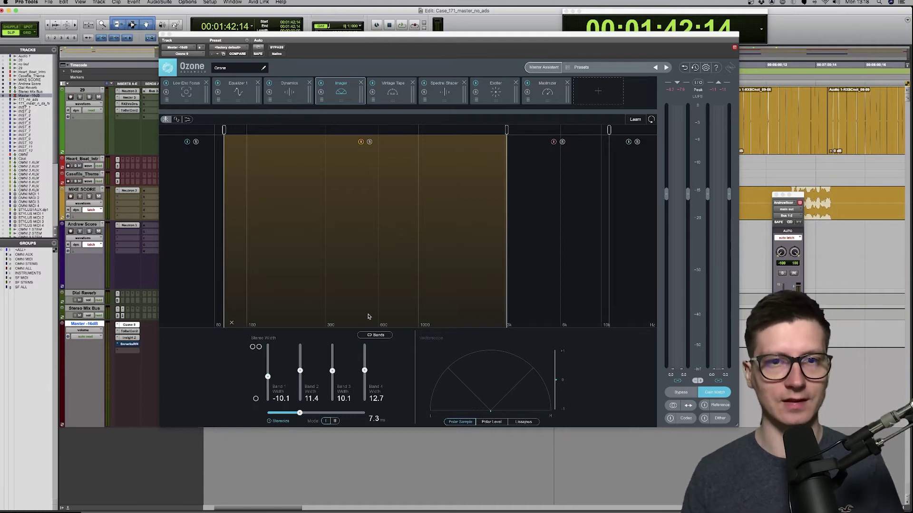
- View Vintage Tape (Input Drive 2.1, Bias 0.4, Harmonics 2.0) during a short listen
left_click(389, 100)
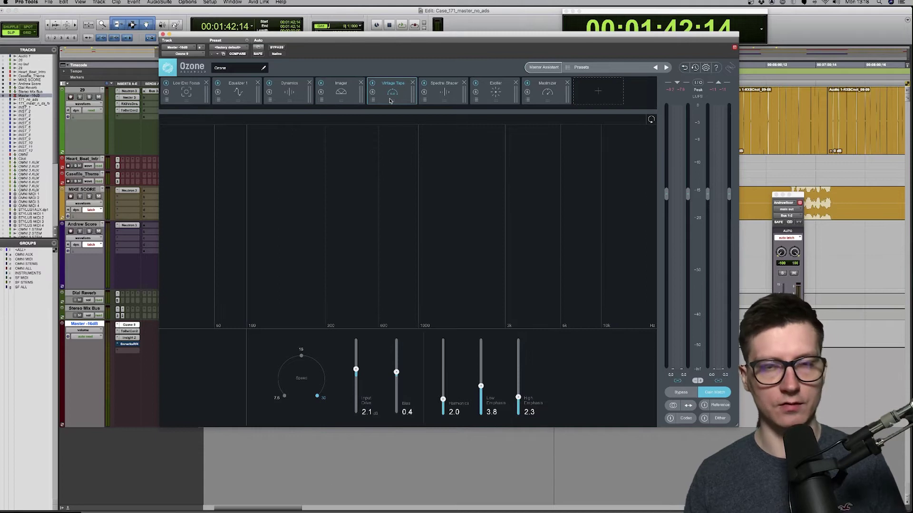
key("space")
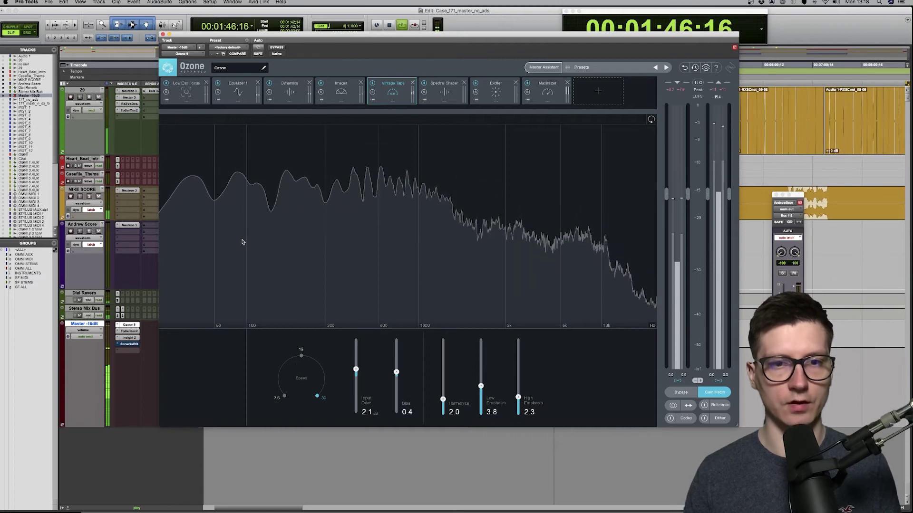
key("space")
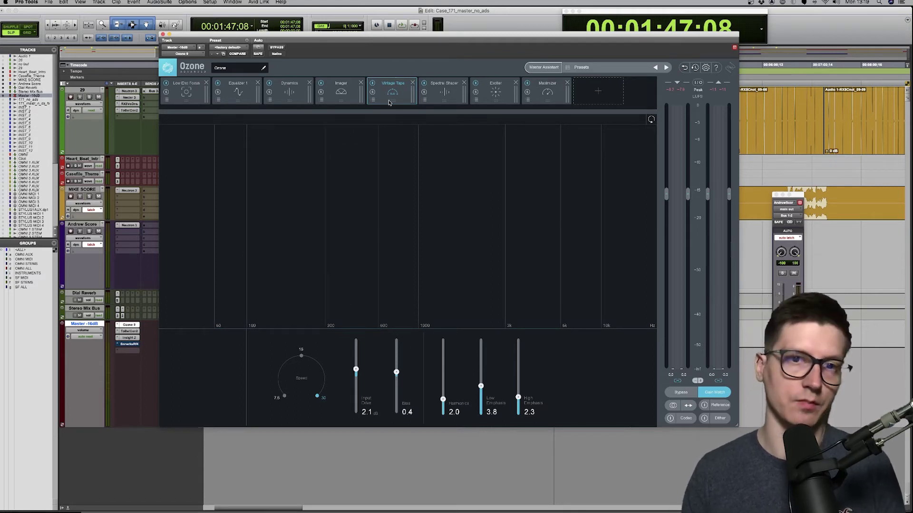
- Bring up the Spectral Shaper: Medium mode, -13.3 dB threshold, attack 40.0, release 45.2
left_click(446, 101)
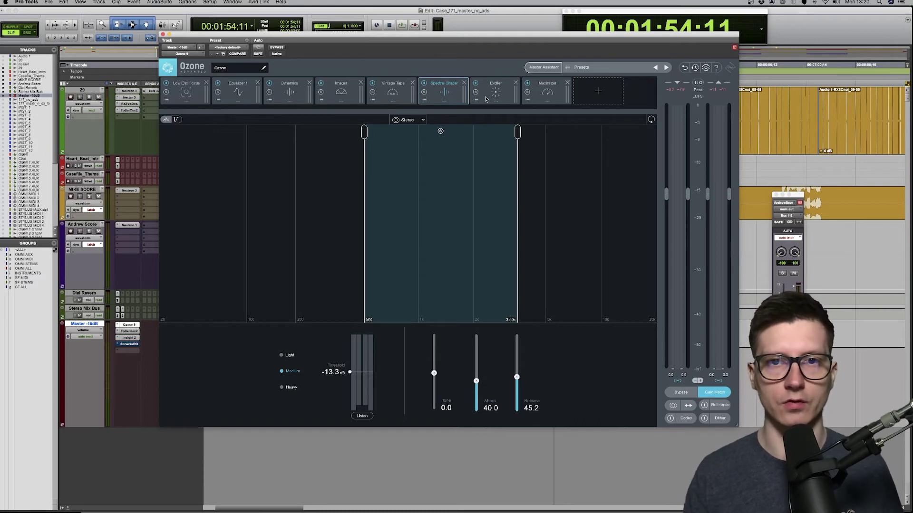
- Show the Exciter module and select its second band to view band amounts
left_click(504, 98)
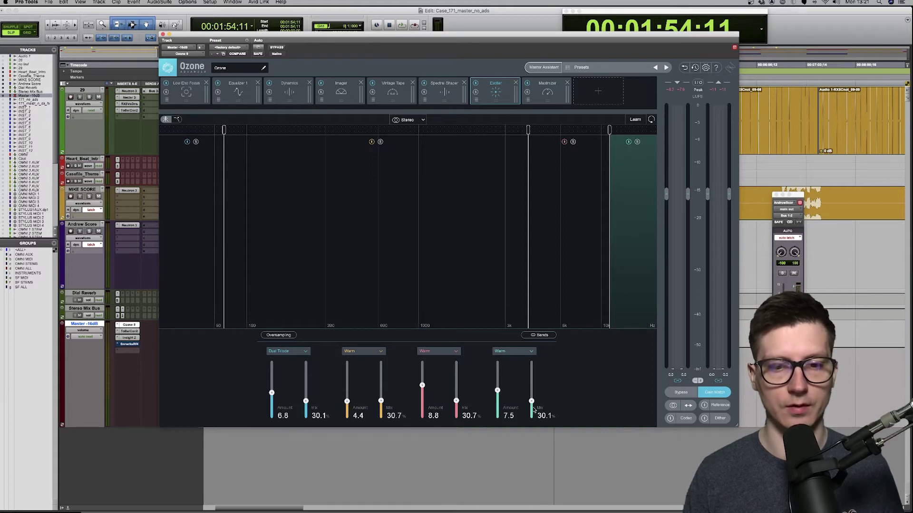
left_click(374, 218)
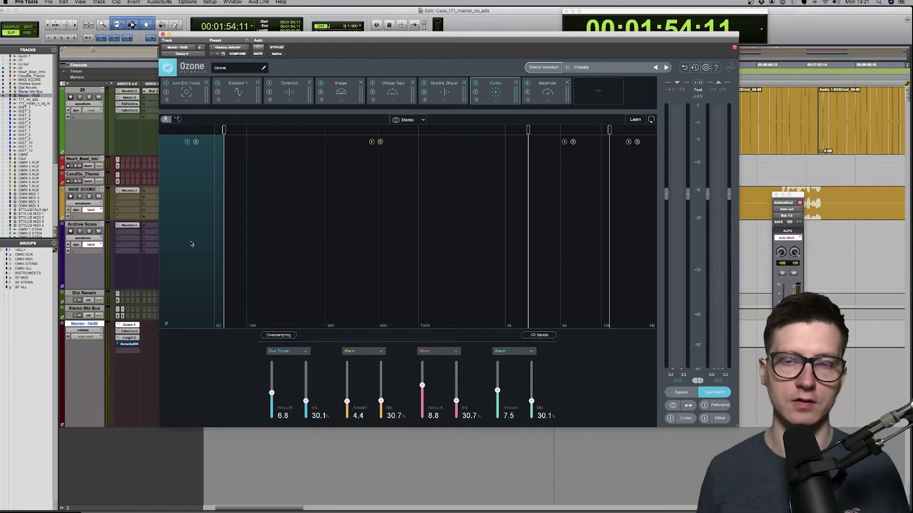
- Switch to the Maximizer (IRC IV, -14.5 dB threshold, -1.0 dB ceiling) and start playback
left_click(570, 92)
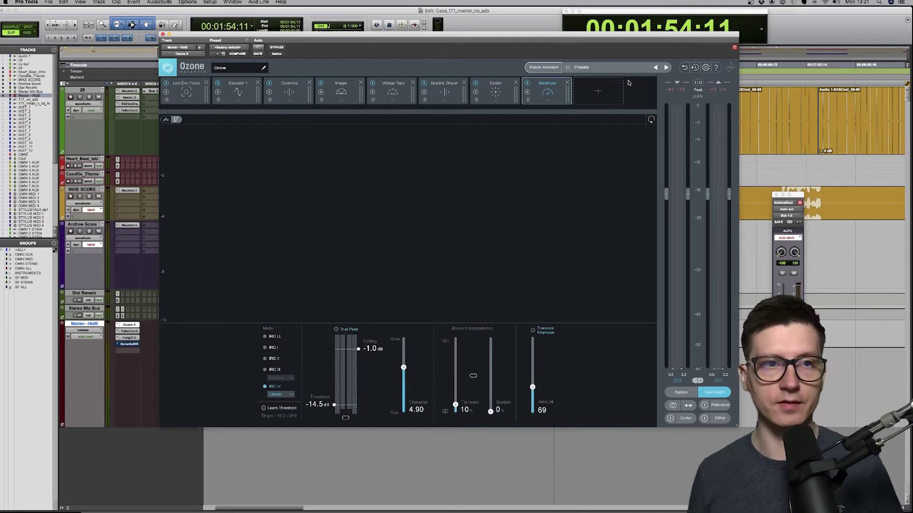
key("space")
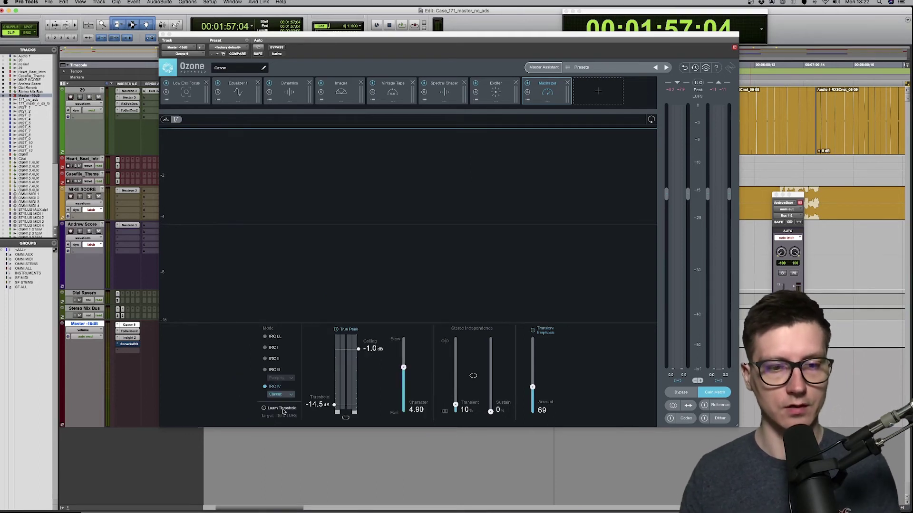
- Have the Maximizer learn its threshold by playing the passage, stopping at 2:07:12
left_click(283, 411)
key("space")
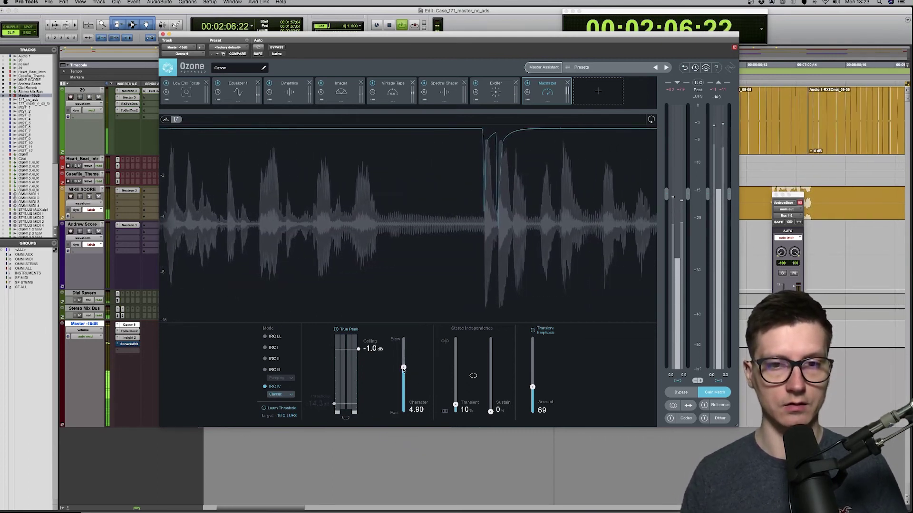
key("space")
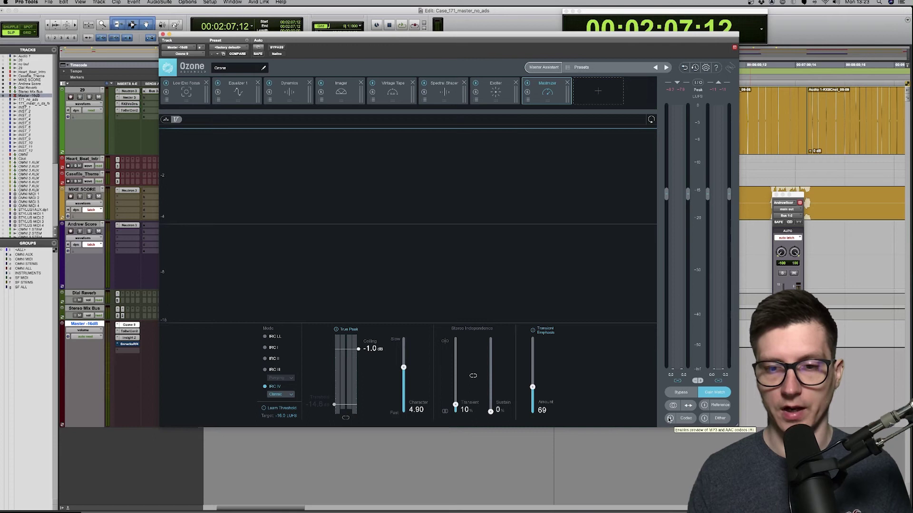
left_click(686, 419)
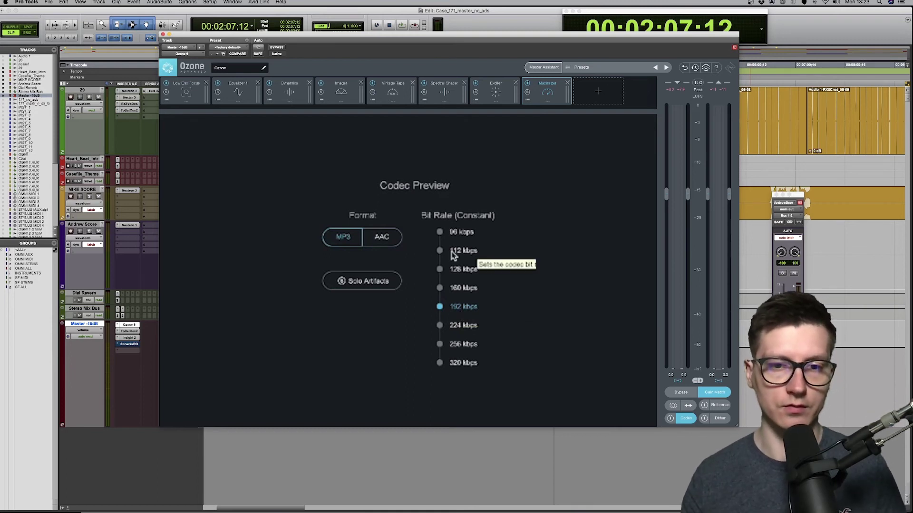
left_click(462, 270)
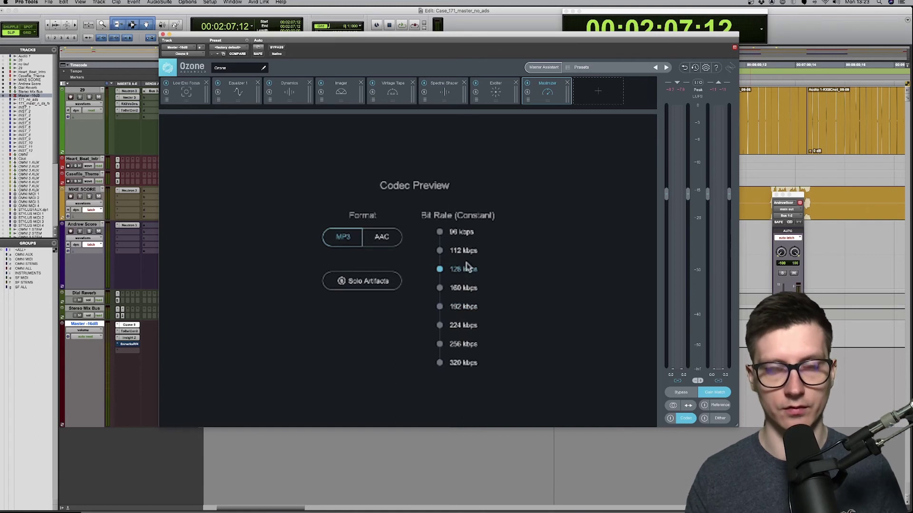
left_click(466, 308)
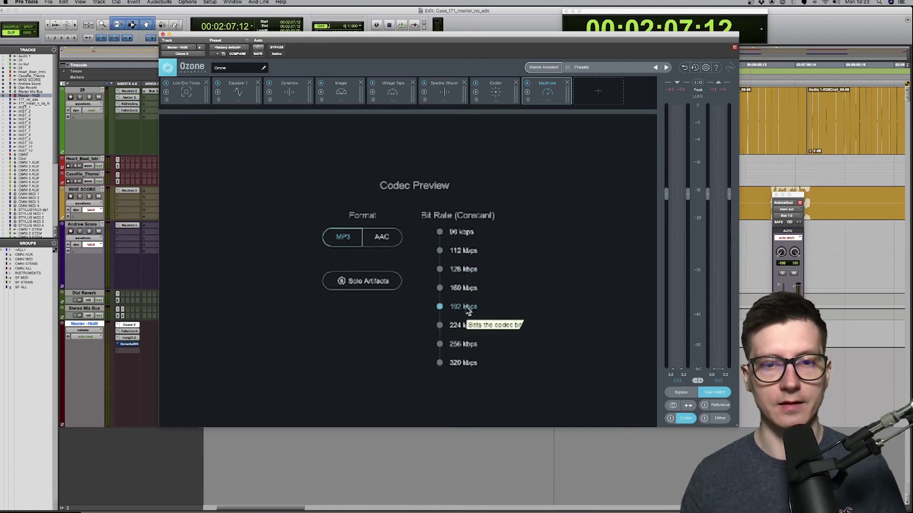
left_click(670, 419)
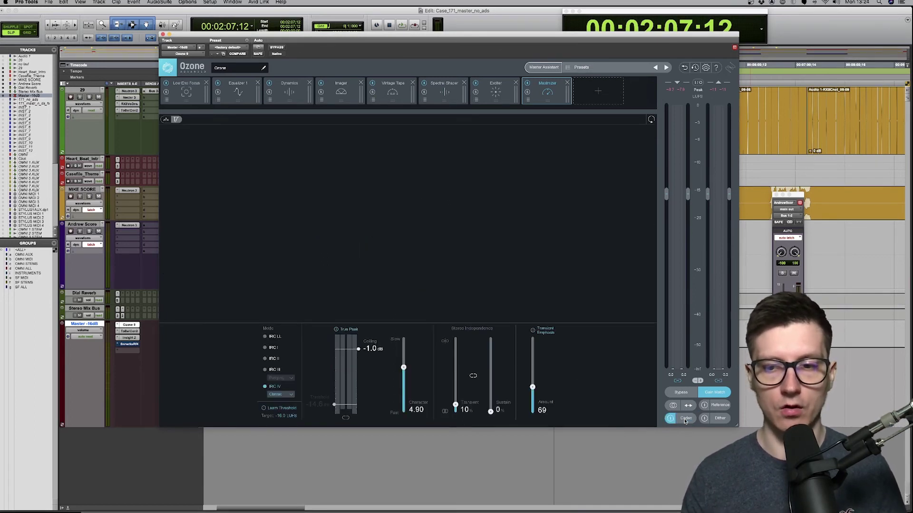
key("space")
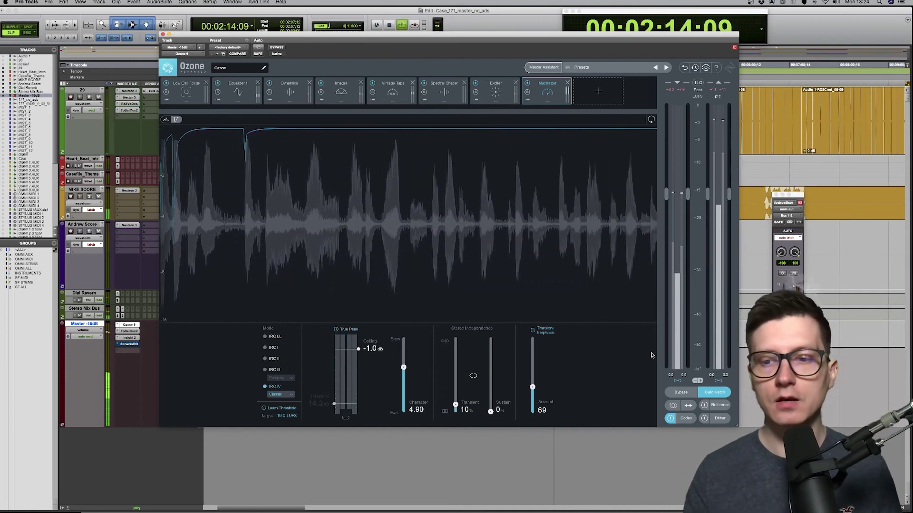
left_click(685, 419)
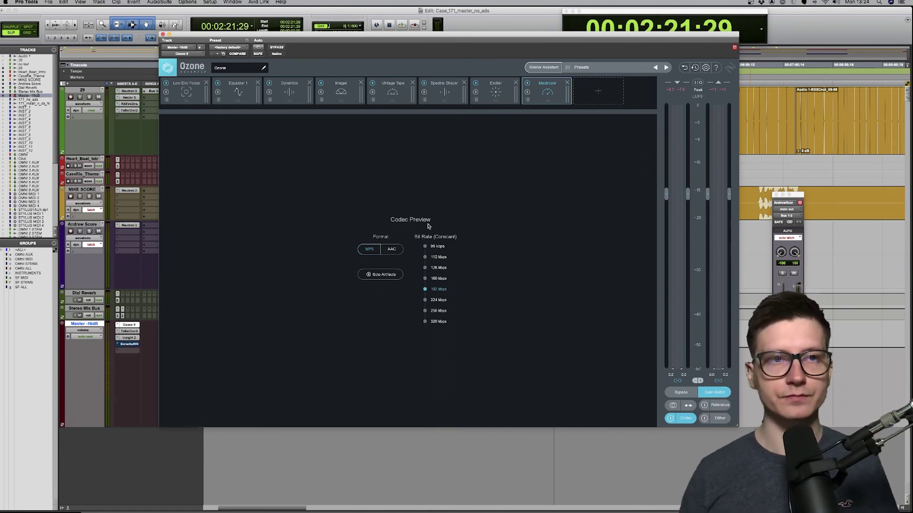
- Turn off the Codec preview and show Low End Focus at Contrast -42.3, Gain -0.5
left_click(684, 418)
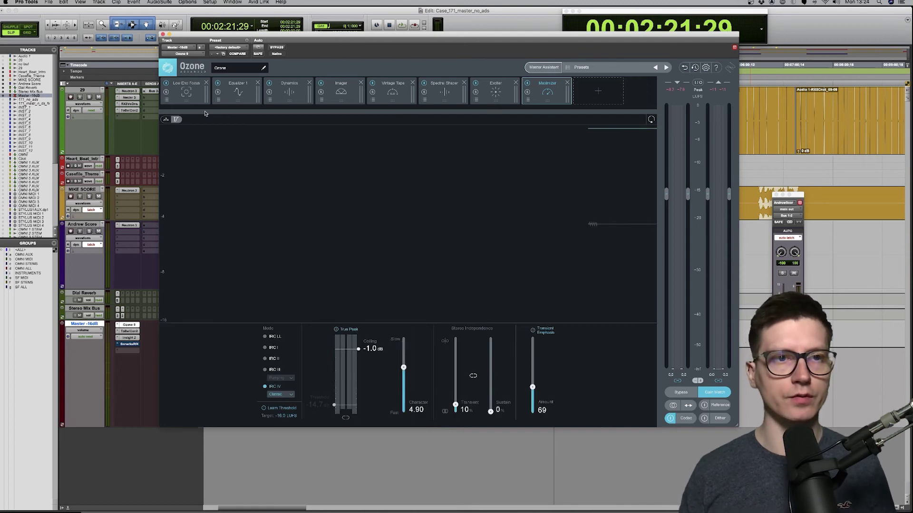
left_click(192, 102)
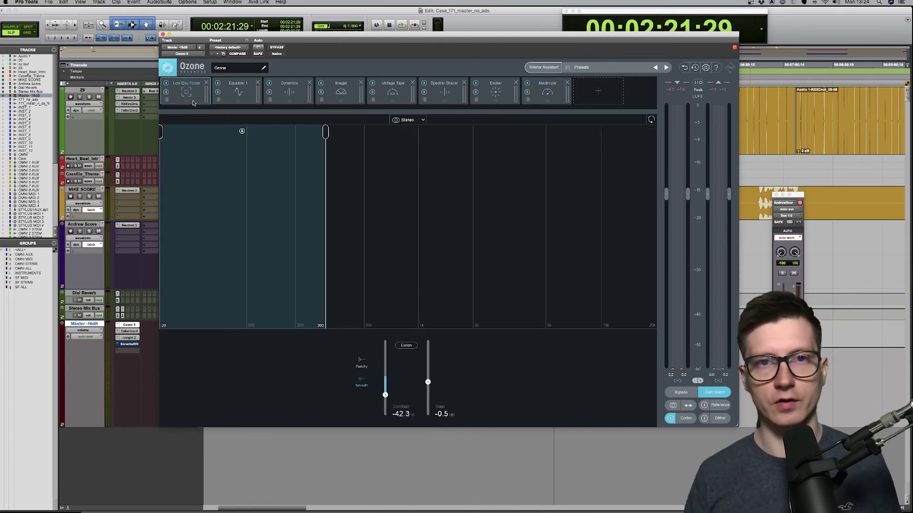